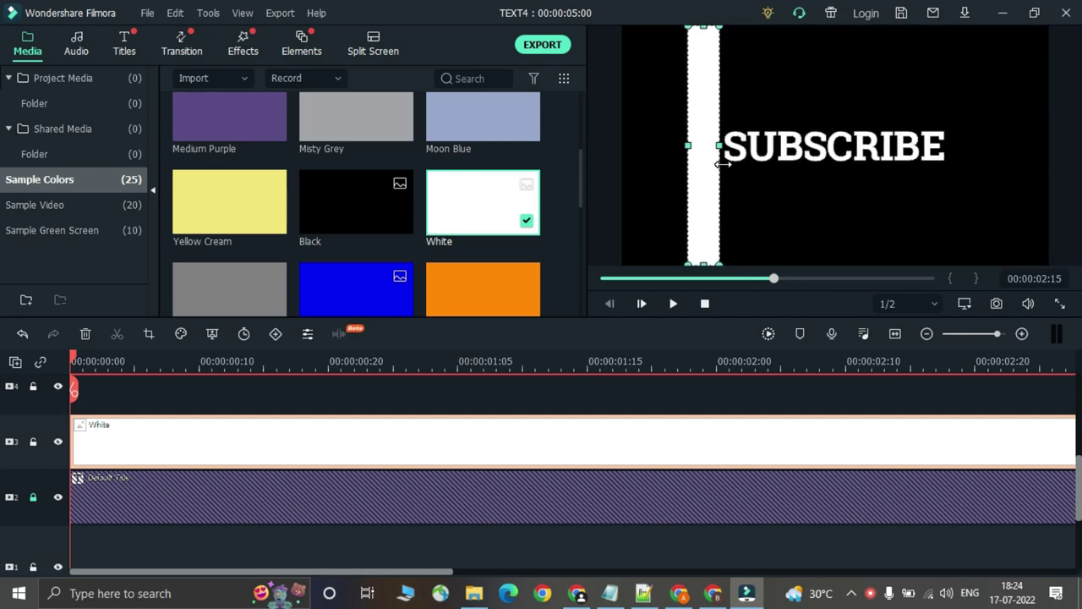
Resize the white clip into a thin vertical bar slightly taller than the text, just before the S of SUBSCRIBE
left_click_drag(703, 27, 704, 114)
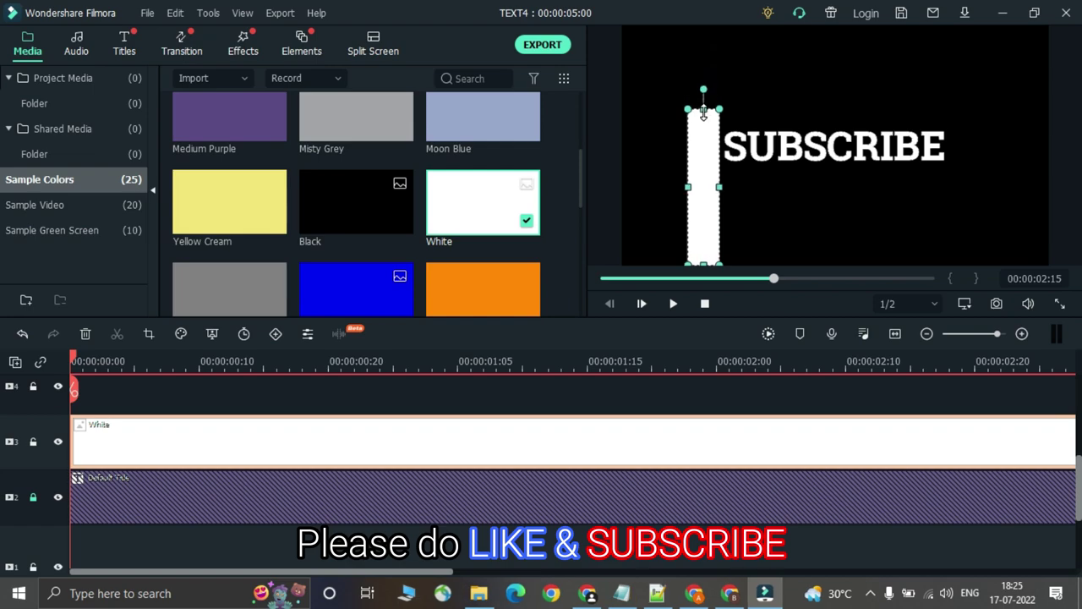
left_click_drag(704, 264, 707, 175)
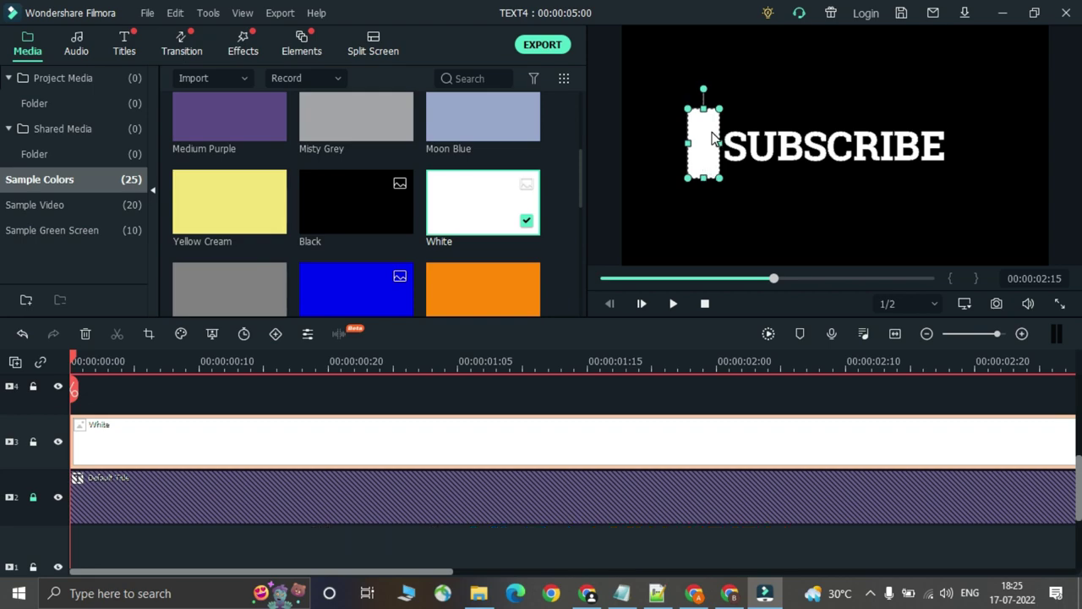
left_click_drag(687, 143, 703, 143)
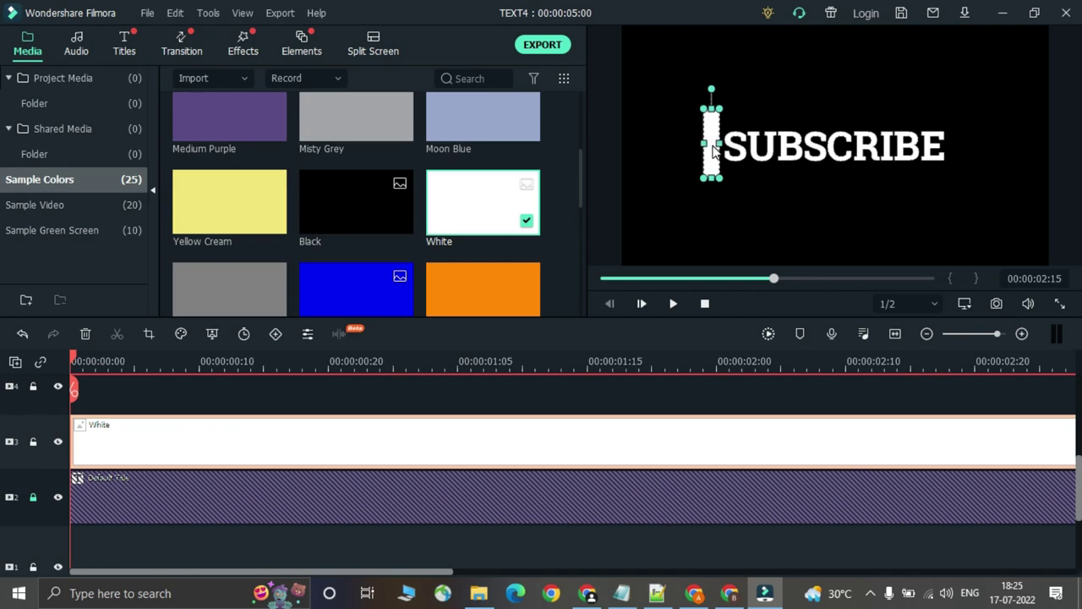
left_click_drag(703, 144, 712, 145)
left_click(954, 152)
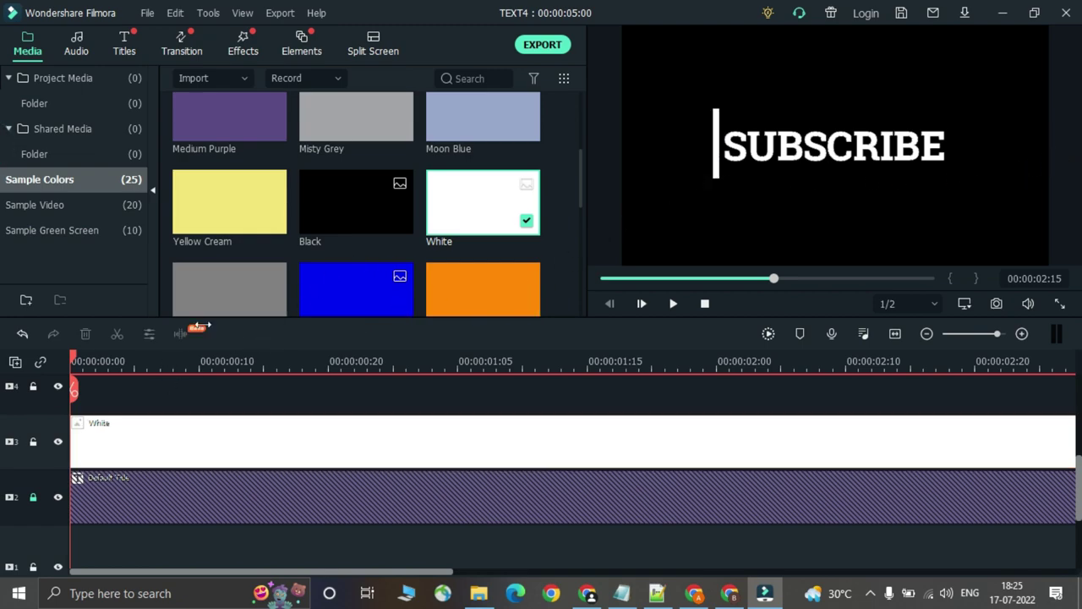
Add an animation keyframe to the white clip at 00:00:00:15
left_click(316, 362)
left_click_drag(324, 364, 264, 364)
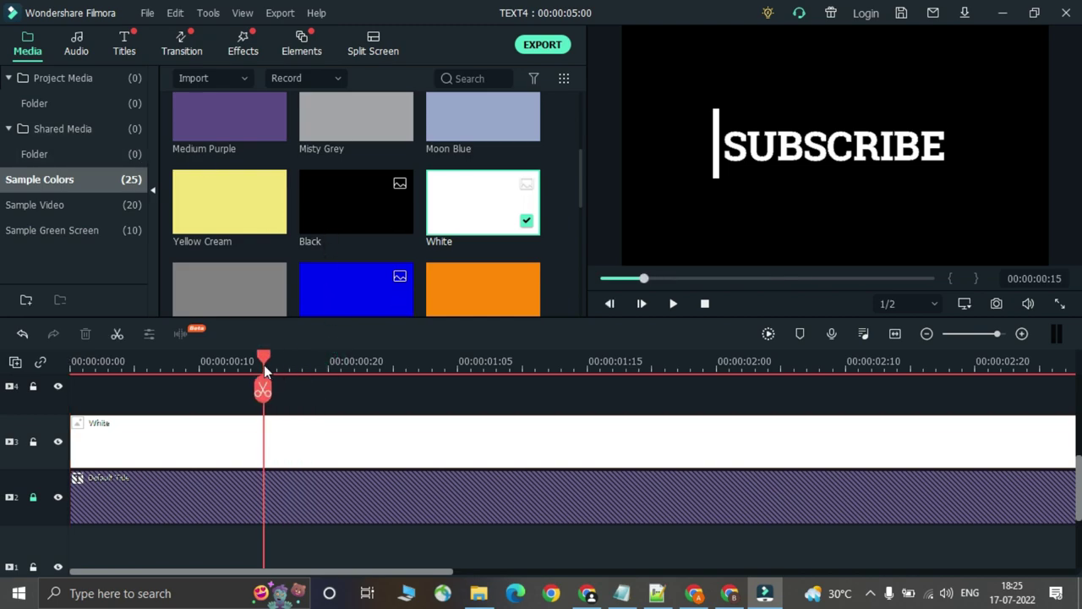
double_click(272, 439)
left_click(222, 133)
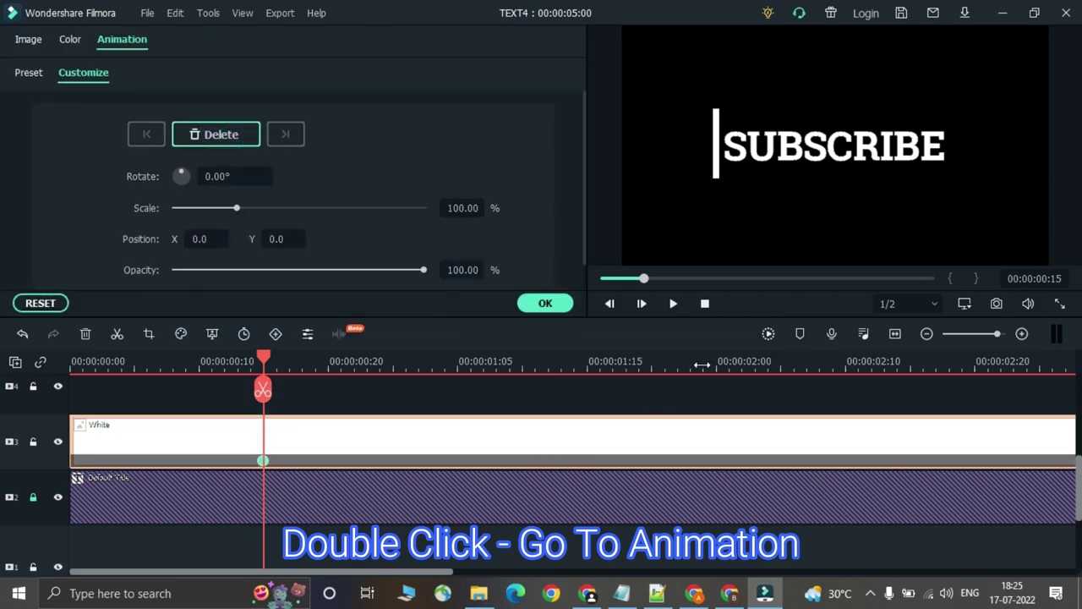
Add a keyframe at 00:00:02:15 and adjust the white bar's X position, trying 315, so it sits just past the end of SUBSCRIBE
left_click_drag(642, 362, 910, 376)
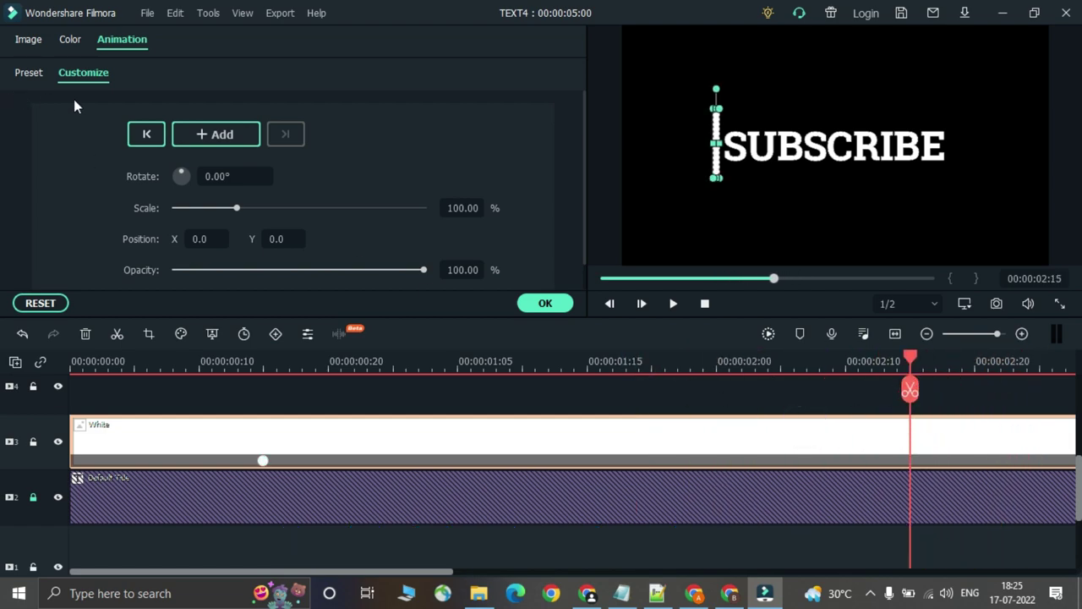
left_click(214, 137)
left_click(208, 239)
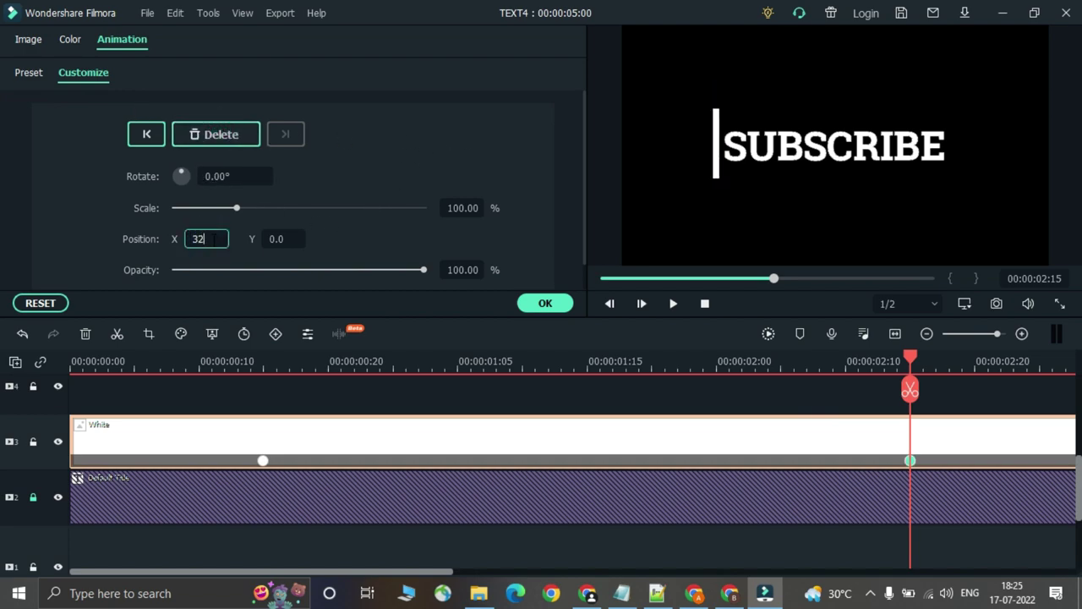
key("Return")
left_click(208, 239)
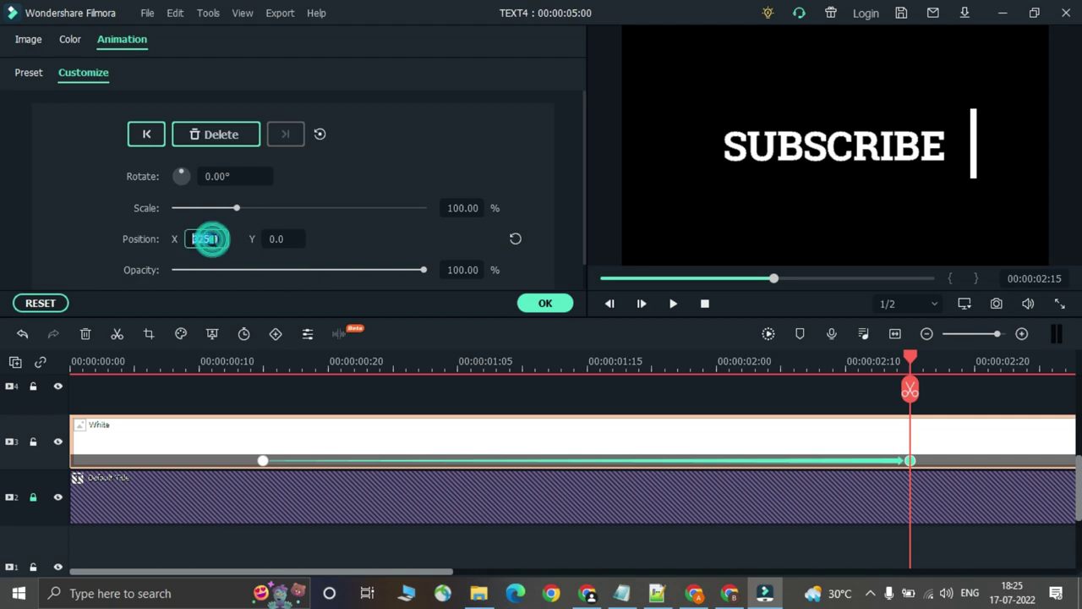
type("315")
key("Return")
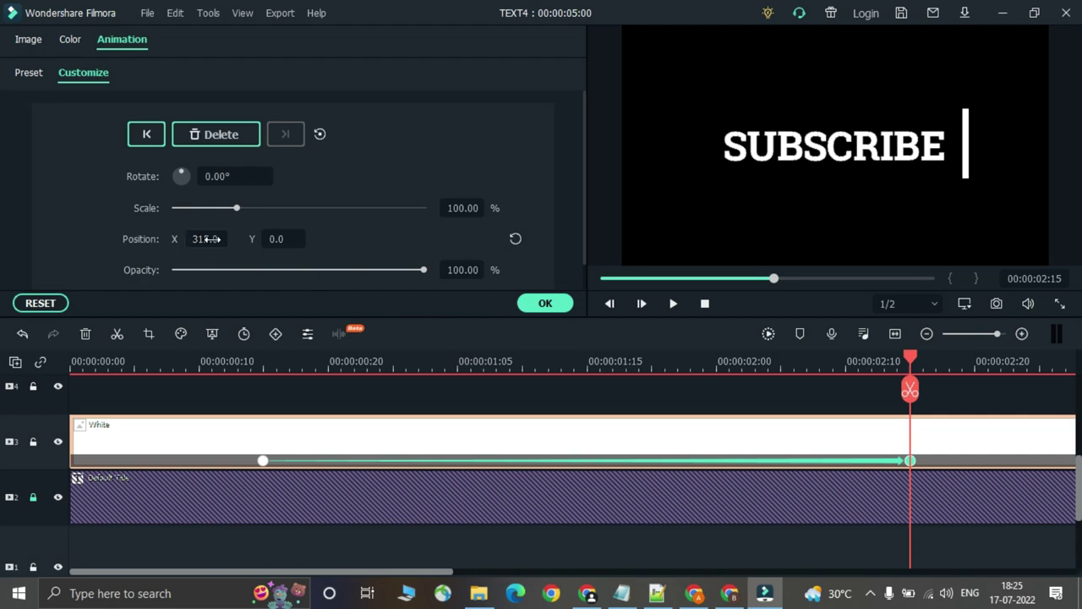
left_click(208, 239)
type("3")
key("Return")
left_click(545, 305)
Add the Black sample color to track 4 and the Blue sample color to track 1, both starting at zero
left_click_drag(339, 193, 50, 393)
left_click_drag(340, 289, 44, 554)
left_click(350, 366)
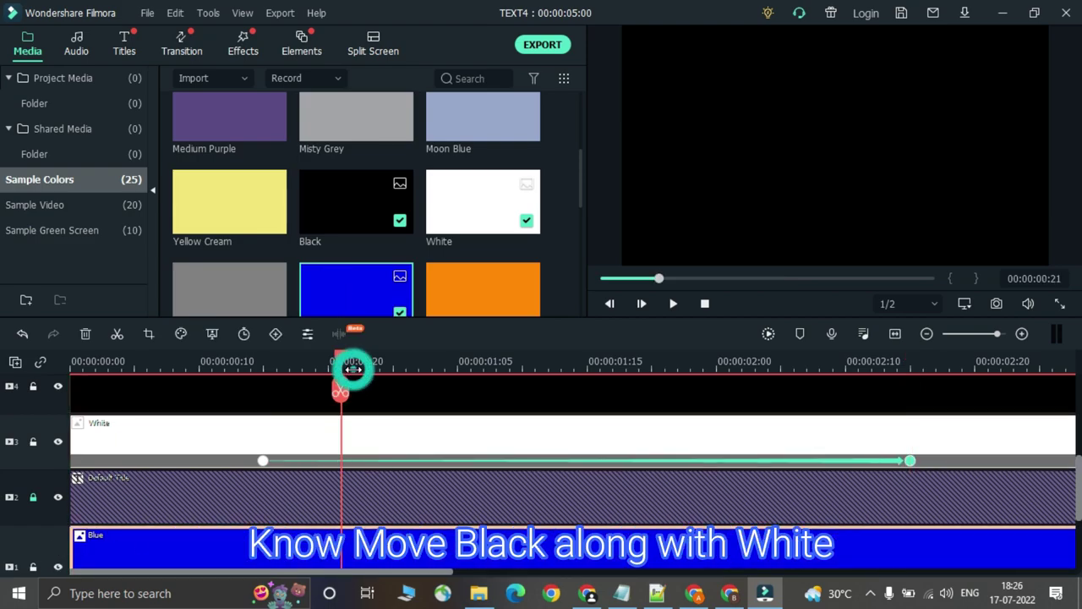
Lock the white track and, at 00:00:00:15, shrink the black clip so its left edge starts at the white bar's right edge
left_click(33, 441)
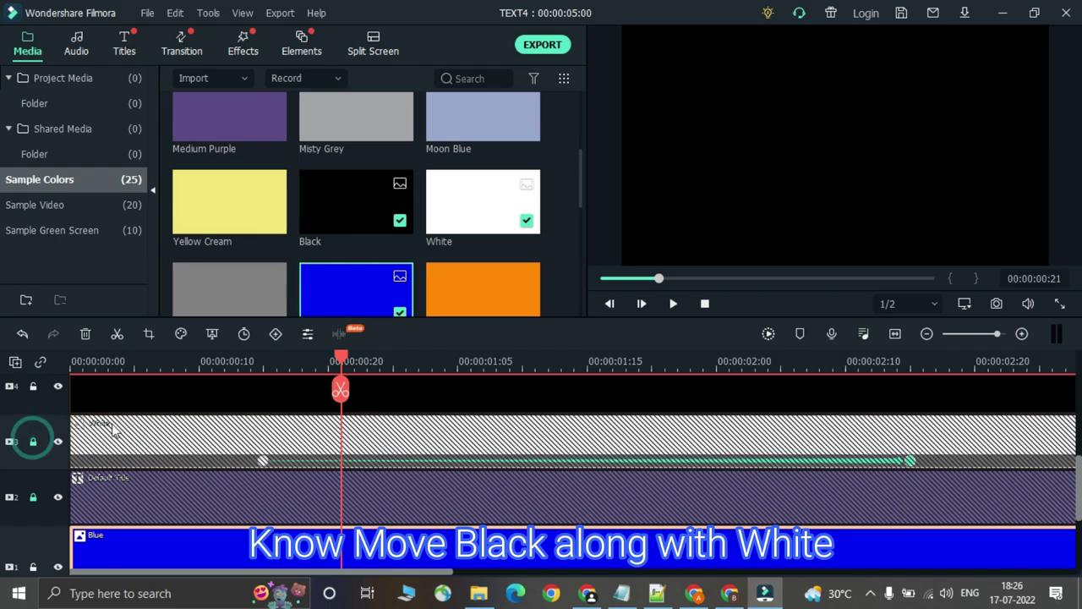
left_click(242, 393)
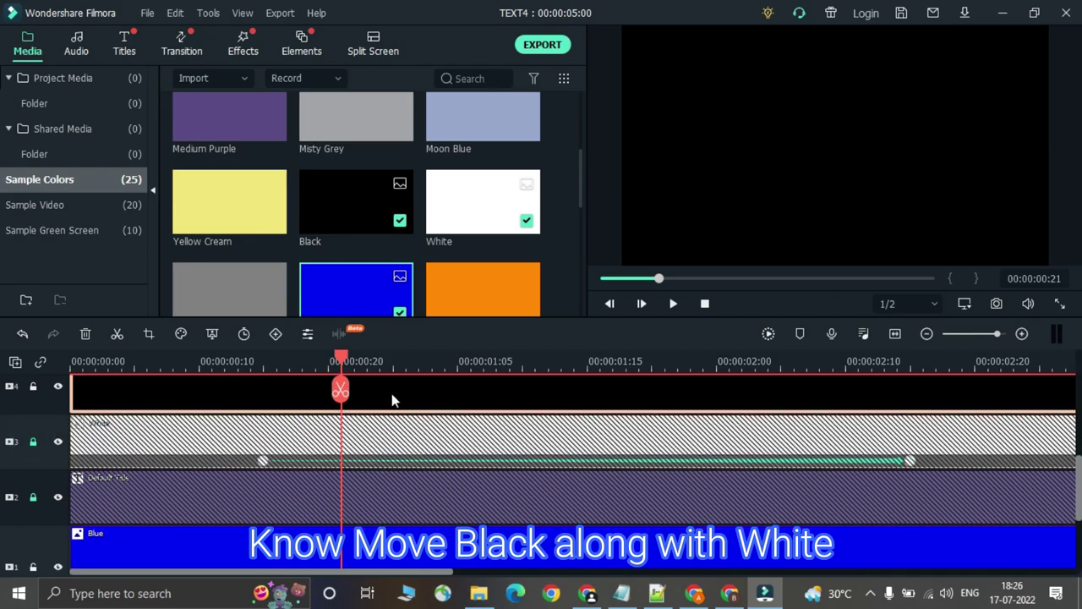
double_click(197, 405)
left_click(29, 39)
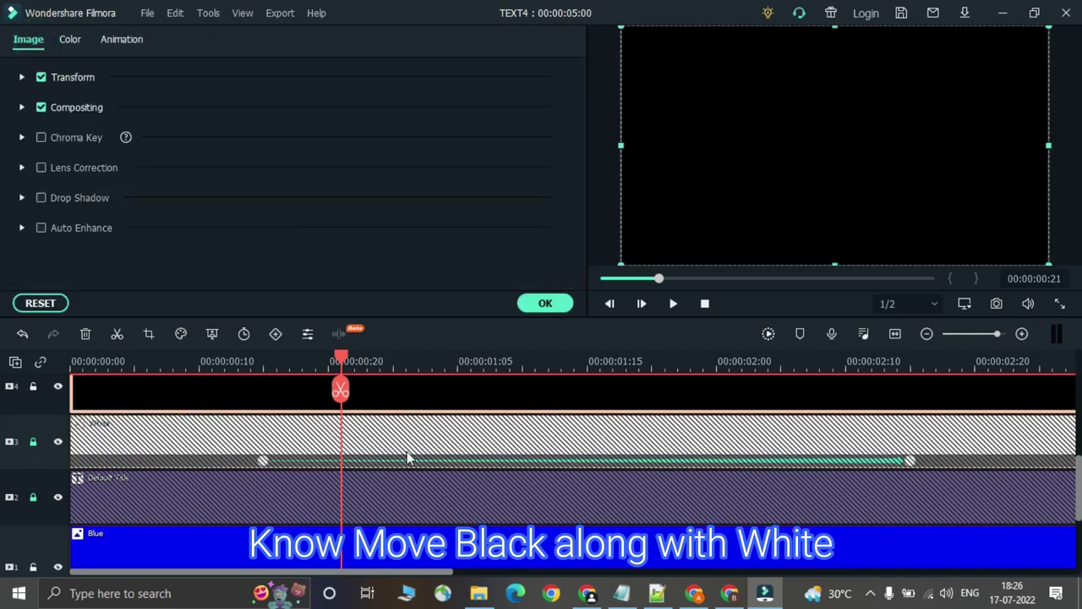
left_click_drag(337, 363, 270, 384)
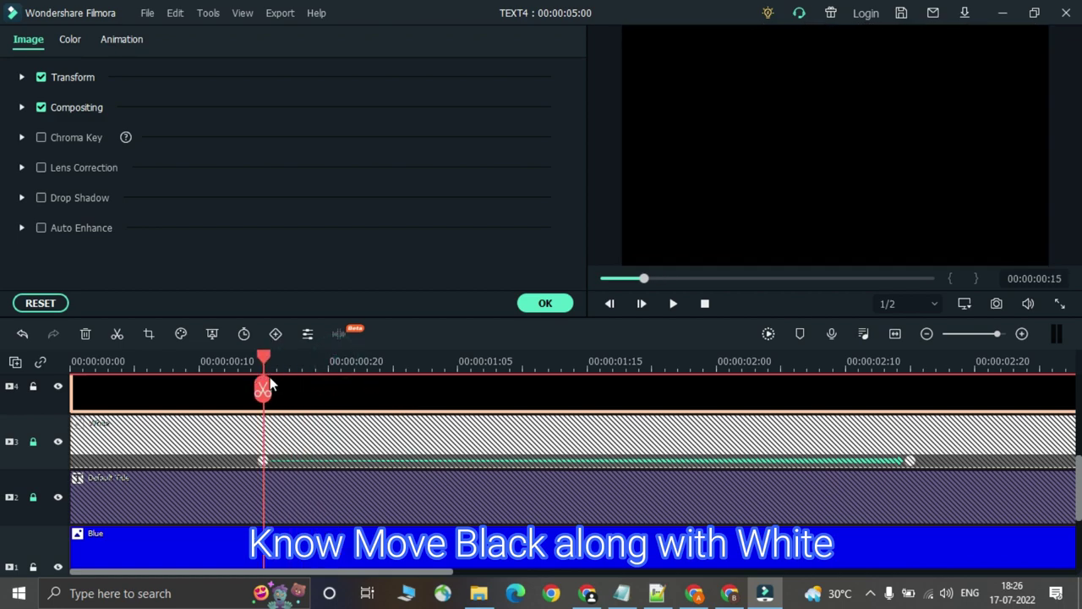
left_click(360, 389)
left_click_drag(622, 144, 721, 171)
Fine-tune the black clip's left edge to meet the white bar's right edge exactly, and apply the changes
left_click(965, 304)
mouse_move(930, 390)
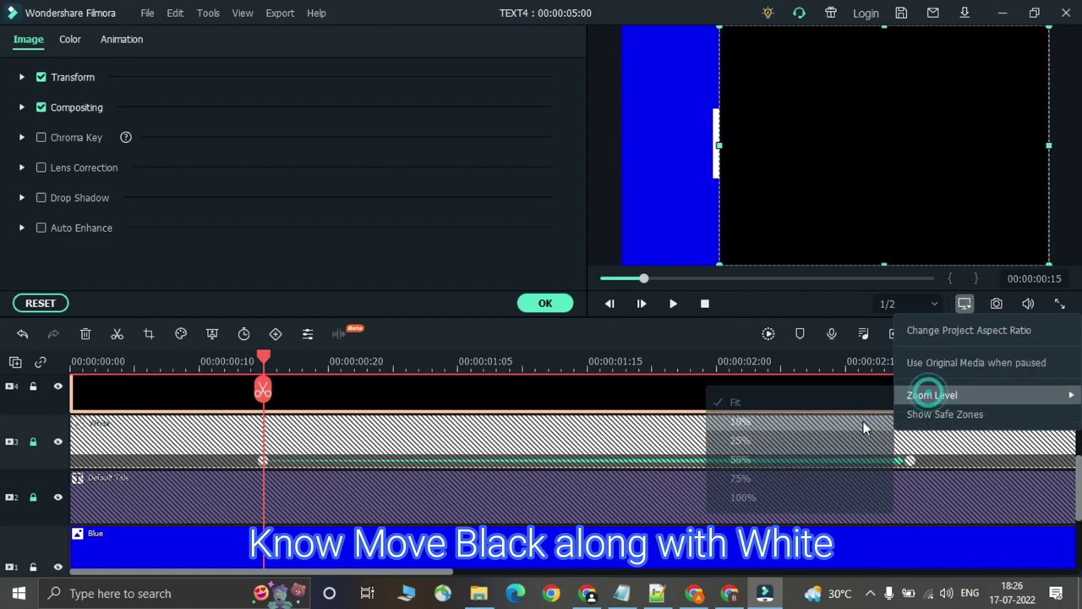
left_click(762, 490)
left_click_drag(680, 203, 649, 206)
left_click(640, 106)
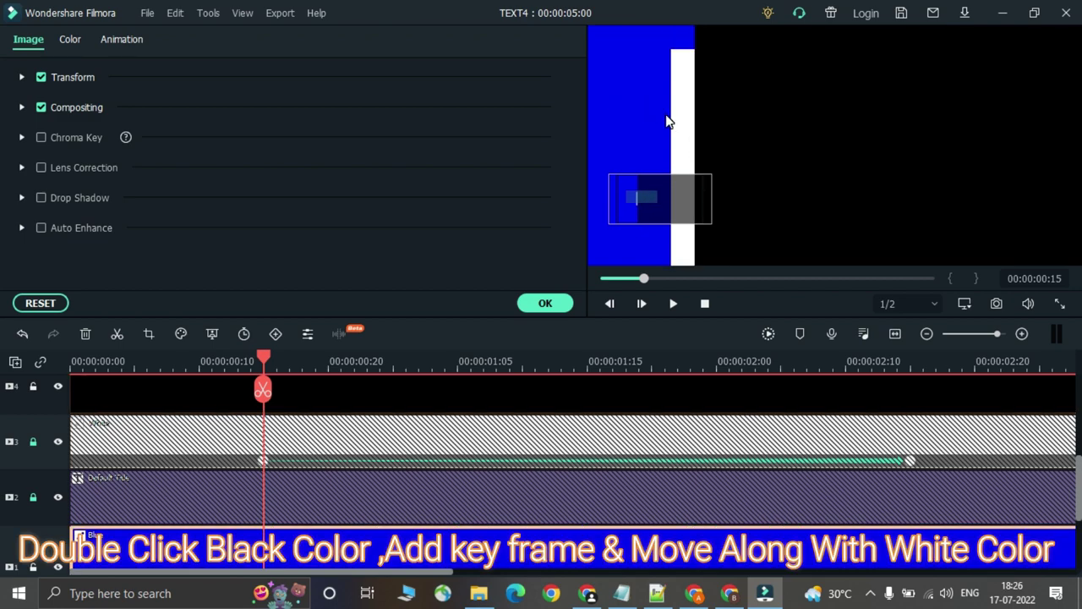
left_click(712, 118)
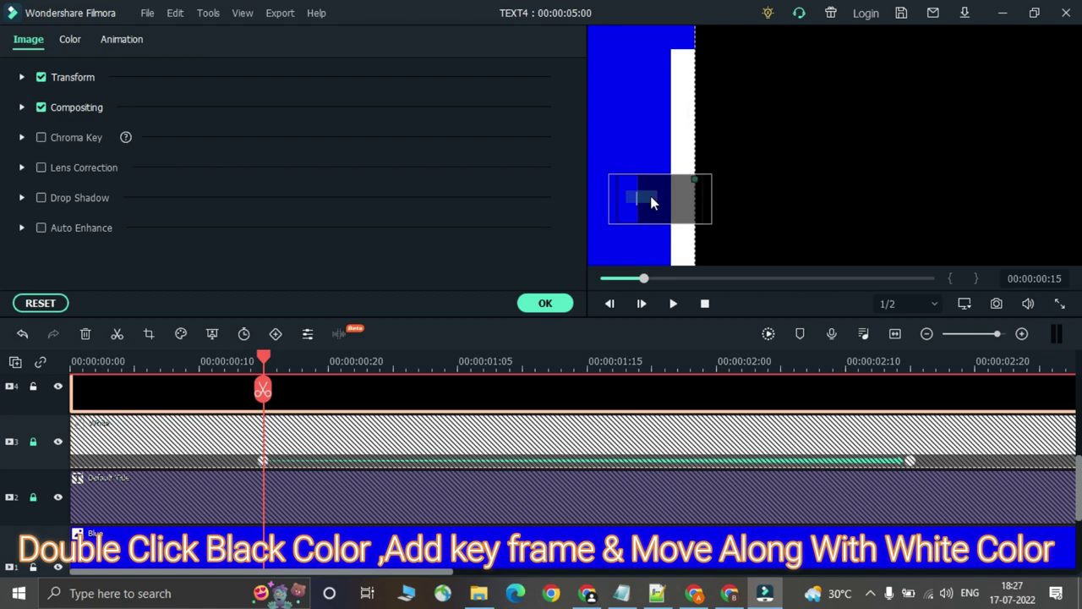
left_click_drag(636, 204, 641, 202)
left_click_drag(686, 147, 684, 147)
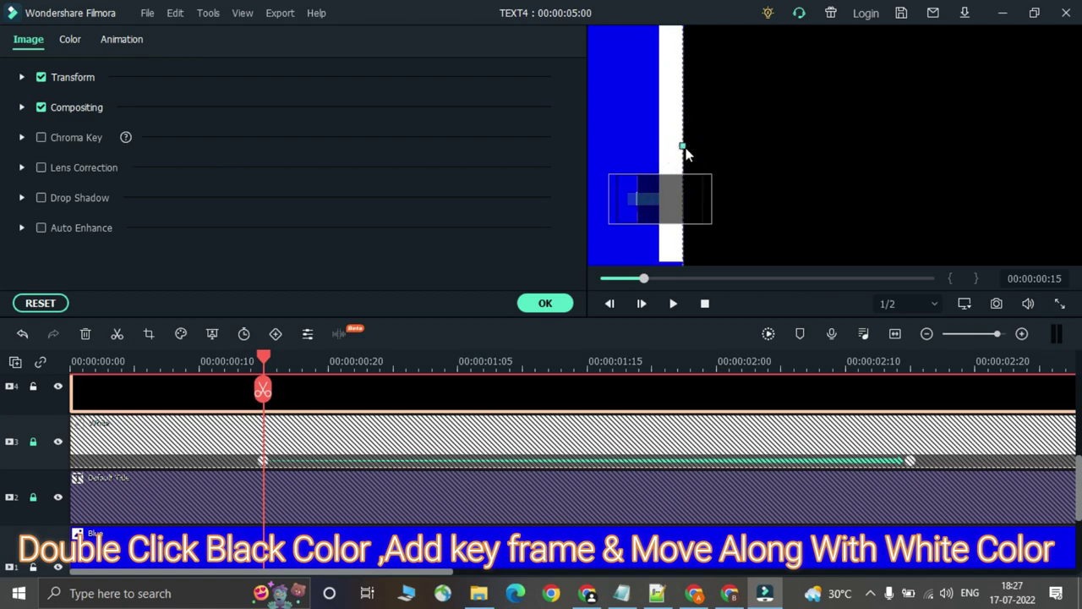
left_click(626, 136)
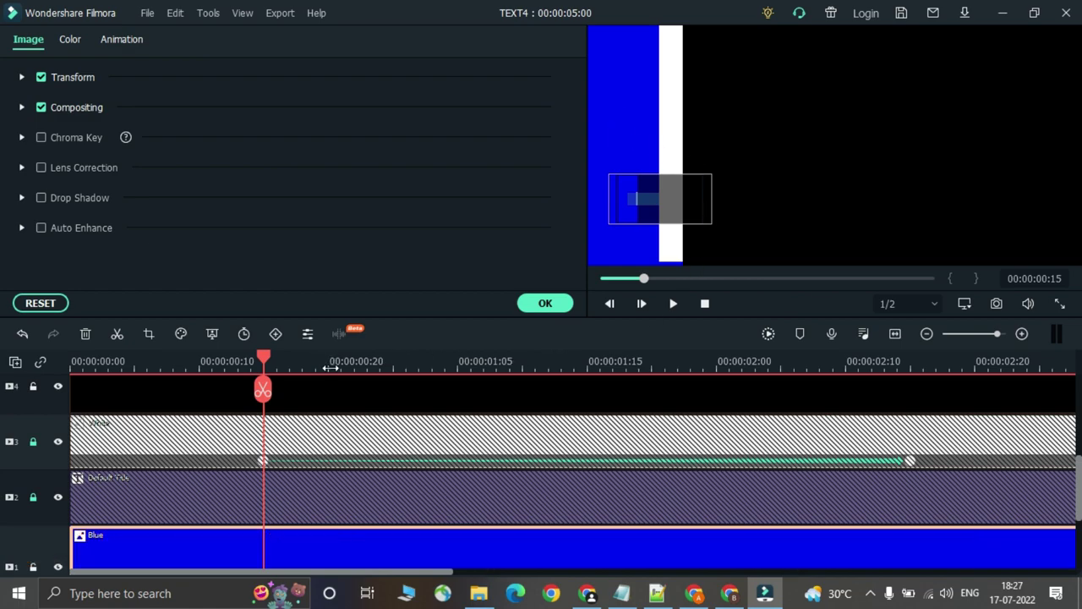
left_click(545, 302)
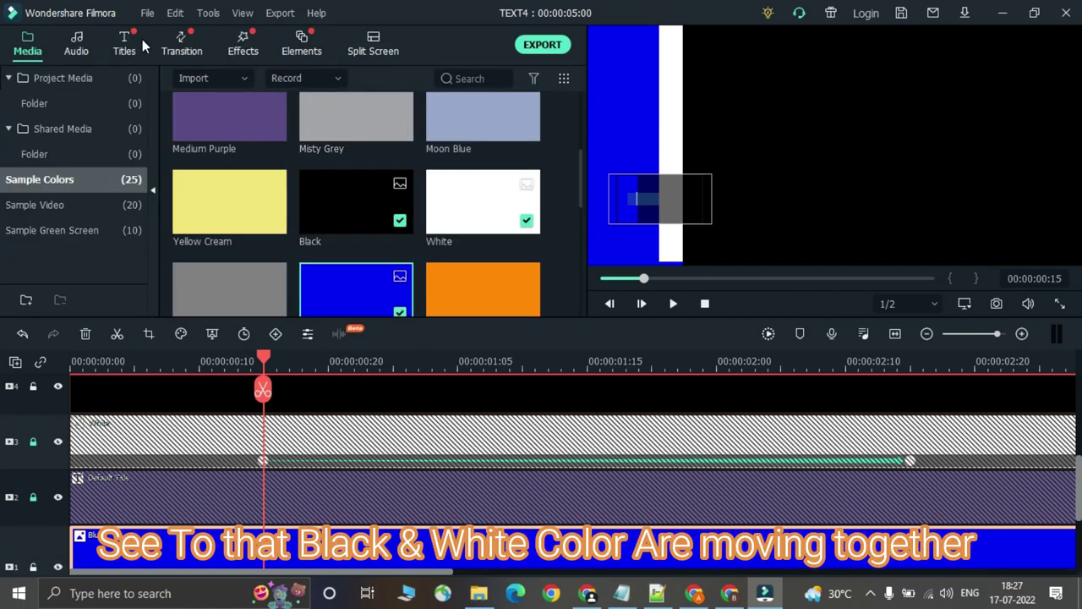
Add an animation keyframe to the black clip at 00:00:00:15
double_click(320, 393)
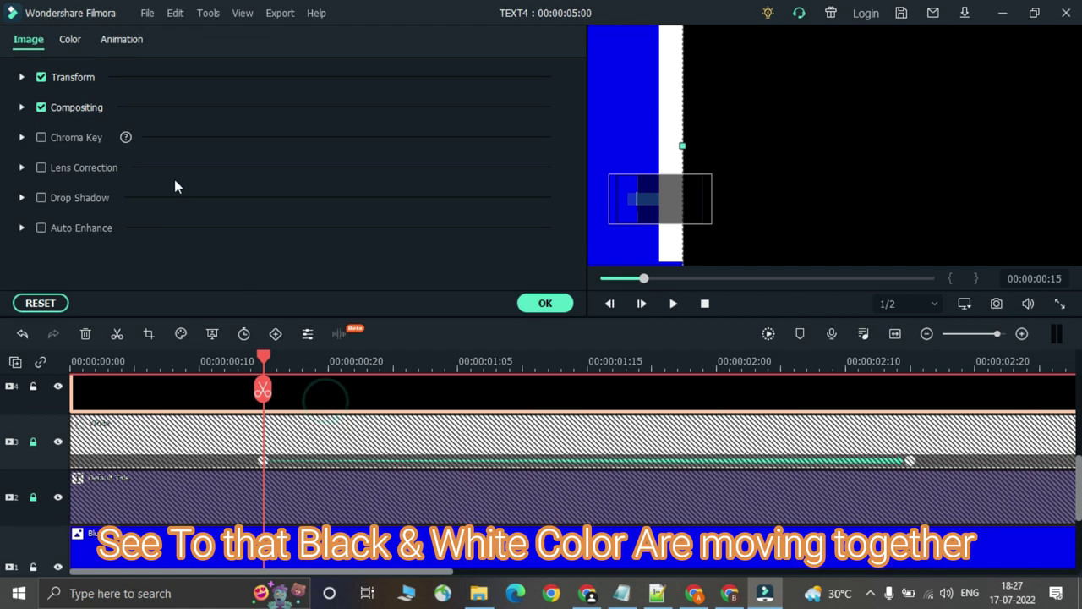
left_click(121, 40)
left_click(236, 137)
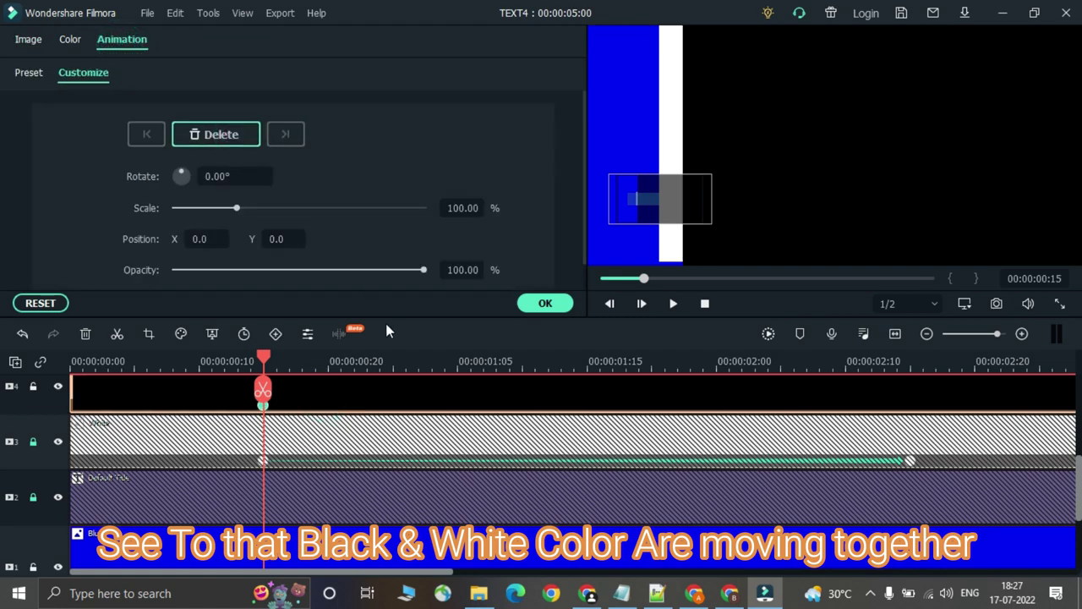
Add a black clip keyframe at 00:00:00:20 and pull its left edge back to the white bar's right edge
left_click_drag(279, 361, 330, 381)
left_click(241, 137)
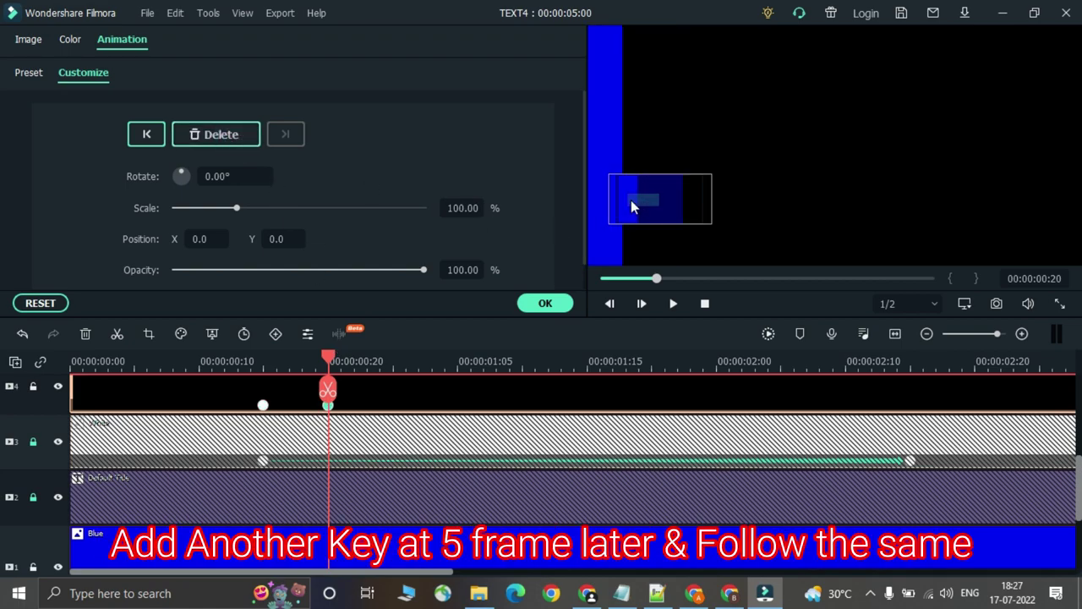
left_click_drag(683, 119, 769, 121)
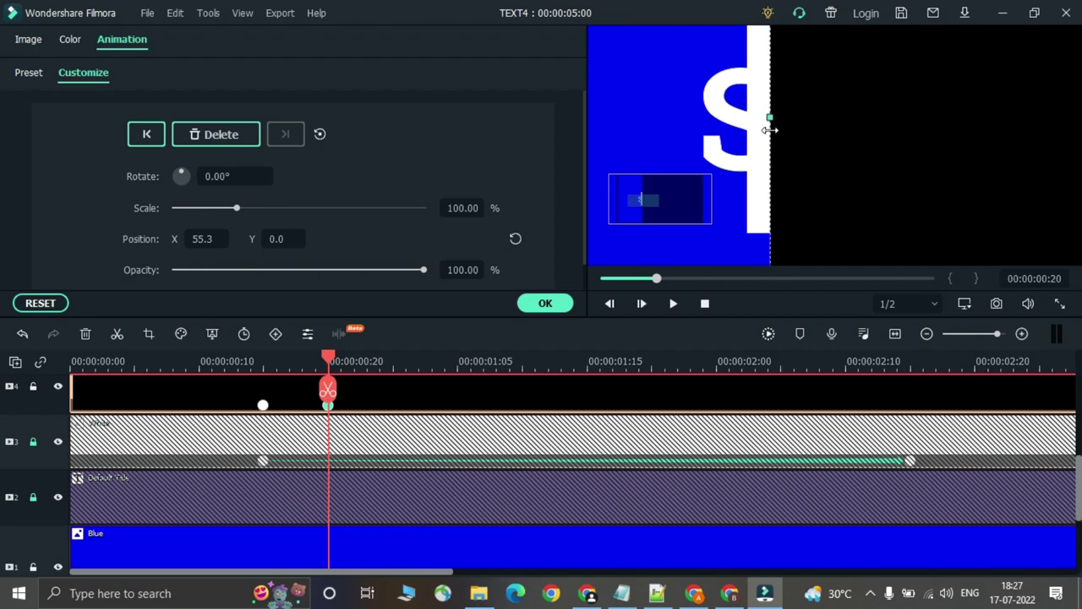
left_click(676, 60)
At 00:00:01:00, keyframe the black clip's left edge against the white bar's right edge, at an X position of about 82
left_click_drag(649, 202, 657, 202)
left_click(961, 303)
mouse_move(956, 389)
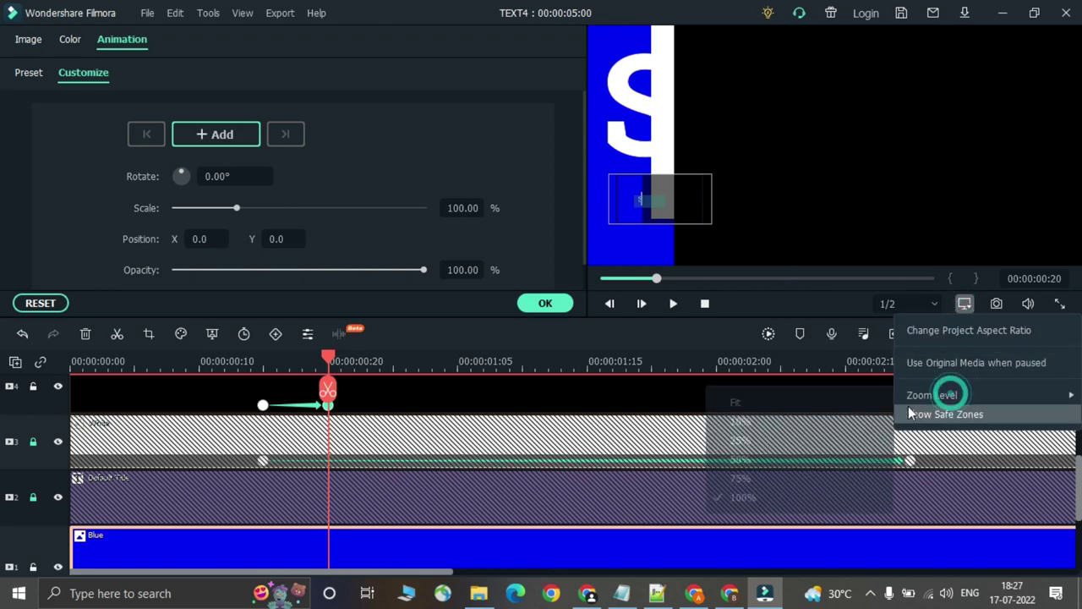
left_click(768, 476)
left_click_drag(676, 203, 671, 203)
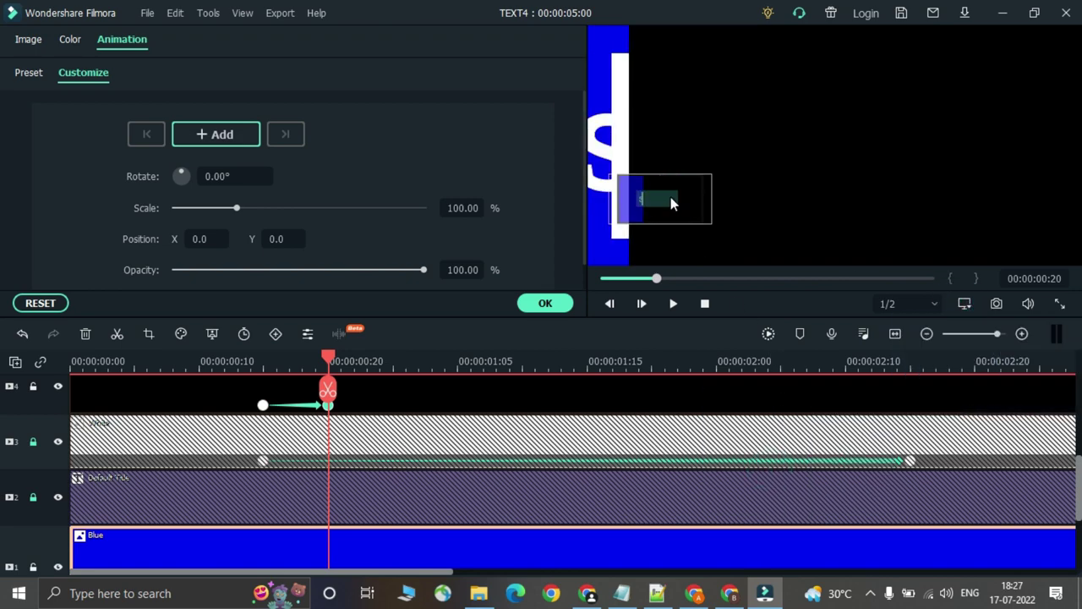
left_click(457, 392)
left_click(326, 356)
left_click_drag(336, 361, 401, 363)
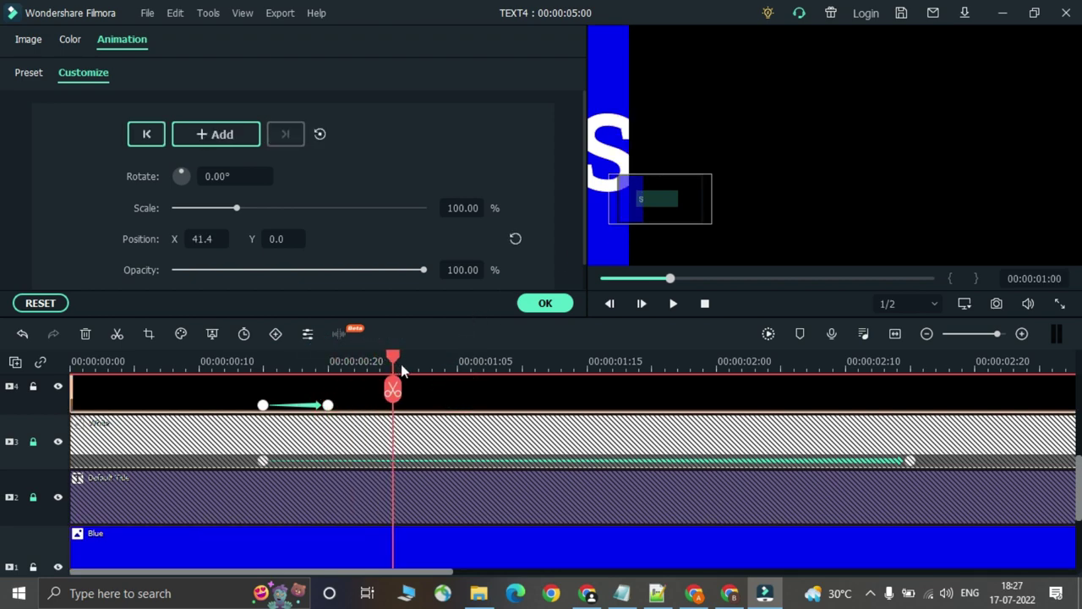
left_click(717, 131)
left_click_drag(629, 148, 694, 148)
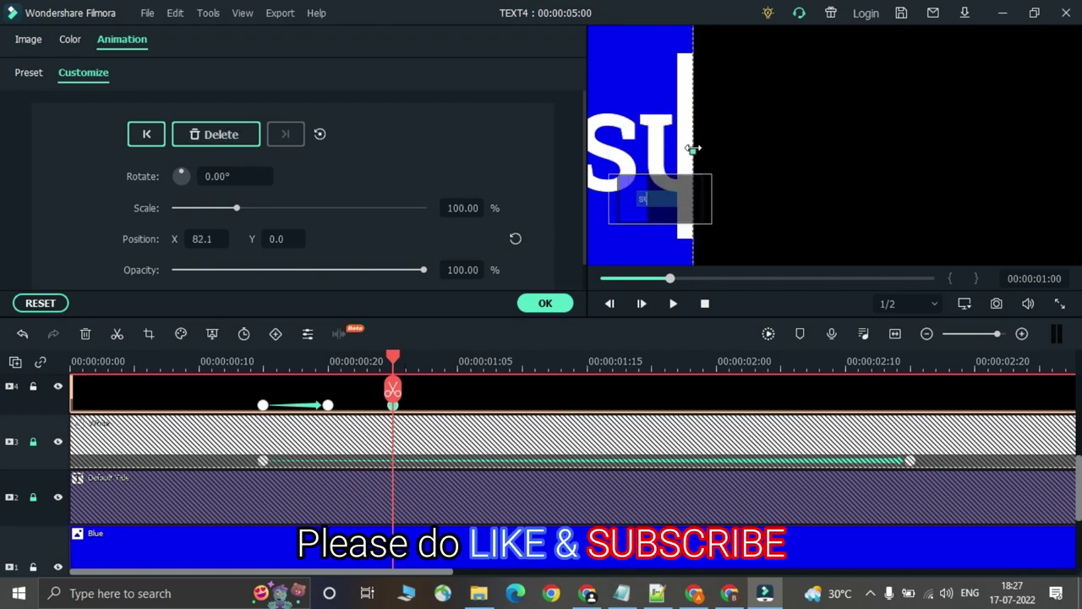
left_click(649, 116)
At 00:00:01:05, keyframe the black clip's left edge against the white bar's right edge, at an X position of about 124
left_click_drag(401, 360, 464, 371)
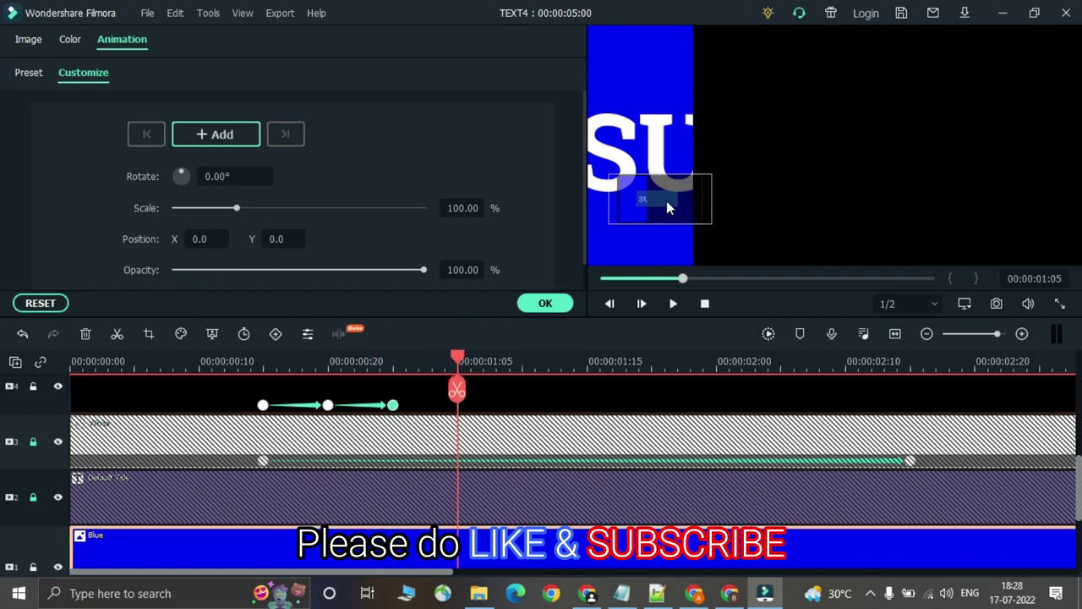
left_click(535, 394)
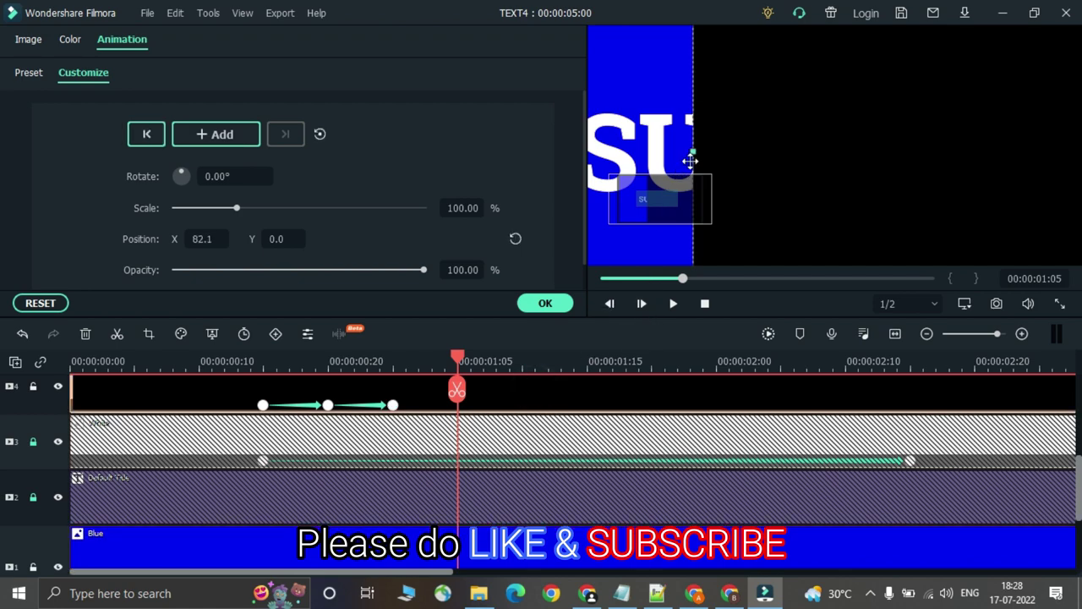
left_click_drag(693, 160, 758, 150)
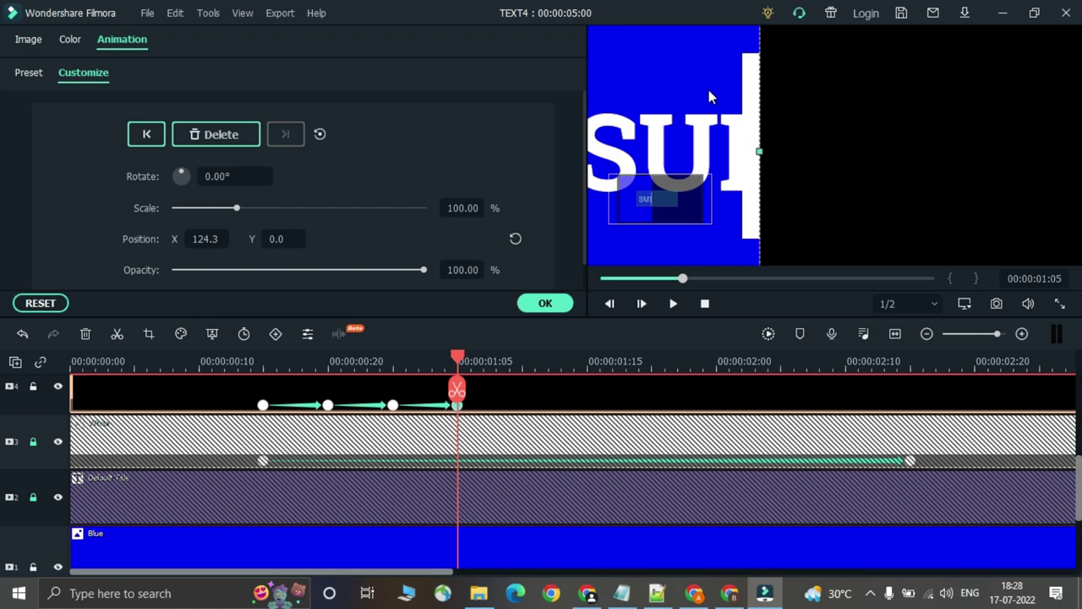
left_click(708, 89)
Keyframe the black clip's left edge to follow the white bar at 00:00:01:10 and 00:00:01:15
left_click_drag(465, 358, 525, 368)
left_click(792, 147)
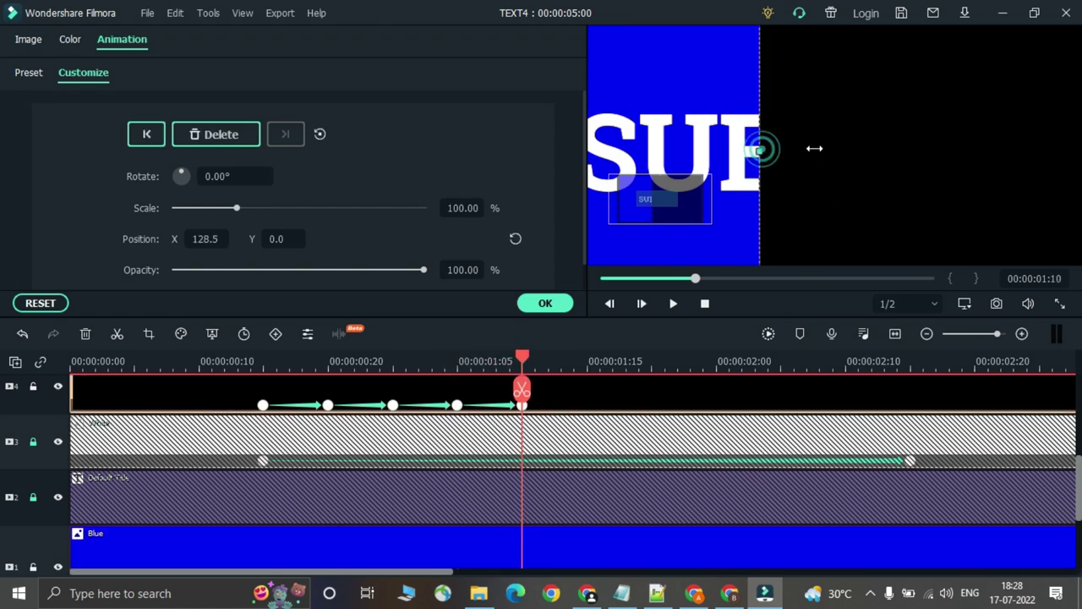
left_click_drag(792, 147, 826, 149)
left_click_drag(543, 358, 592, 367)
left_click_drag(824, 151, 846, 123)
Keyframe the black clip's left edge to follow the white bar at 00:00:01:20 and 00:00:02:00
key("Right")
key("Right")
key("Right")
key("Right")
key("Right")
key("Right")
key("Right")
key("Right")
key("Right")
key("Right")
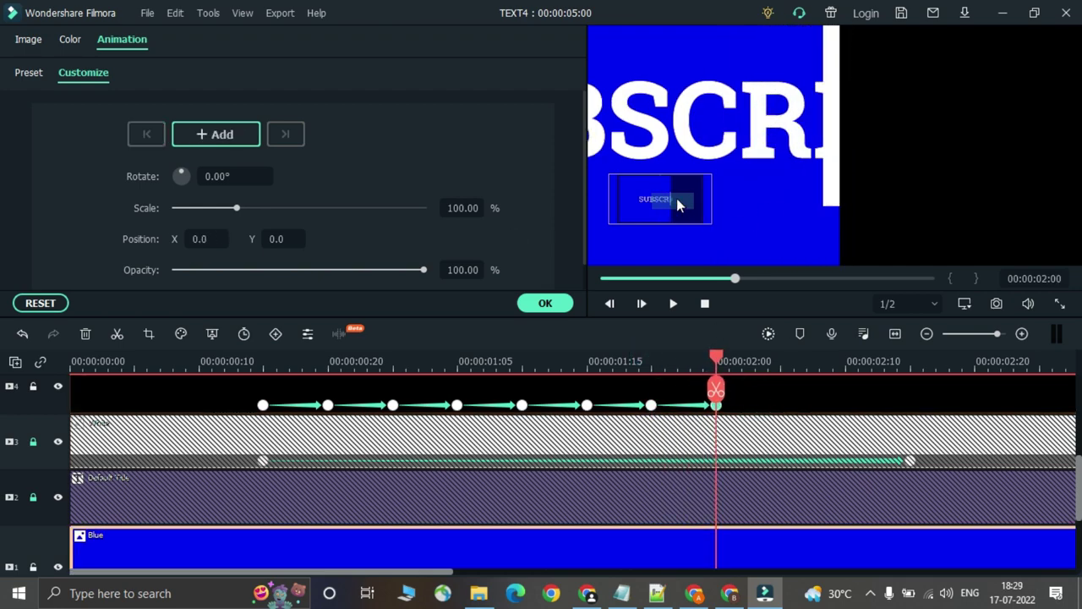
Advance five frames to 00:00:02:05 and keyframe the black clip's left edge against the white bar's right edge
key("Right")
key("Right")
key("Right")
key("Right")
key("Right")
left_click_drag(685, 130, 753, 127)
left_click(682, 75)
left_click(751, 128)
Keyframe the black clip's left edge against the white bar at 00:00:02:10 (X about 374) and 00:00:02:15 (X about 416)
left_click_drag(783, 364, 845, 372)
left_click_drag(750, 133, 810, 137)
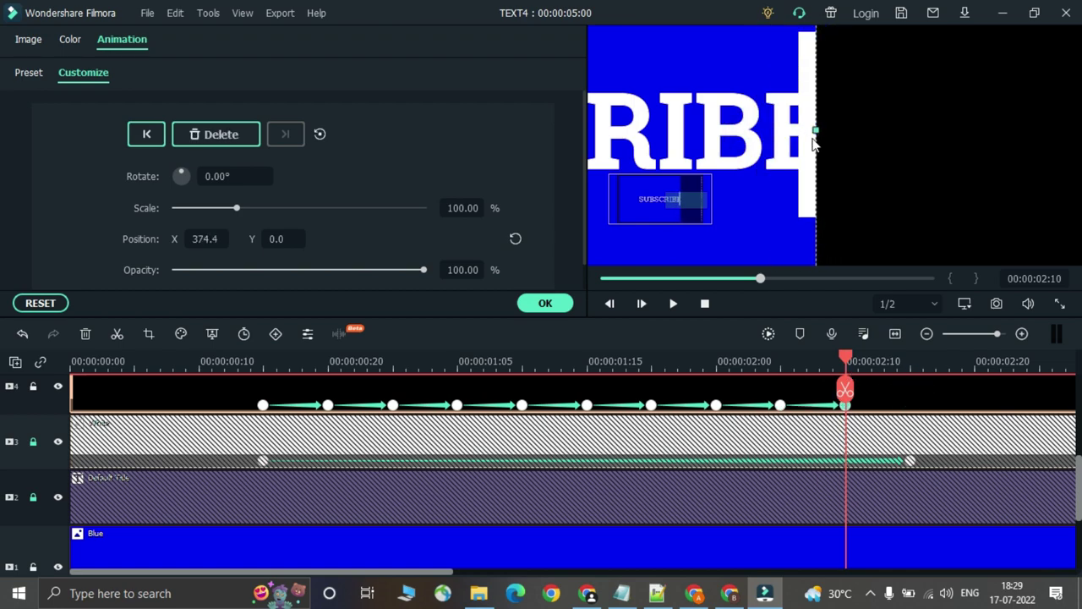
left_click_drag(872, 361, 910, 363)
left_click_drag(814, 126, 881, 127)
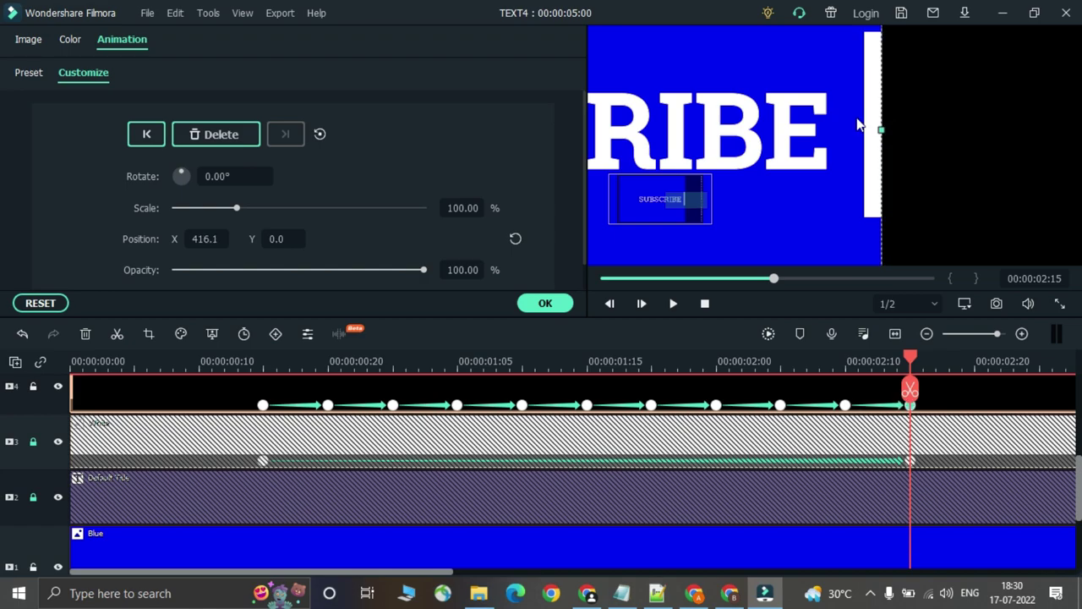
left_click(822, 85)
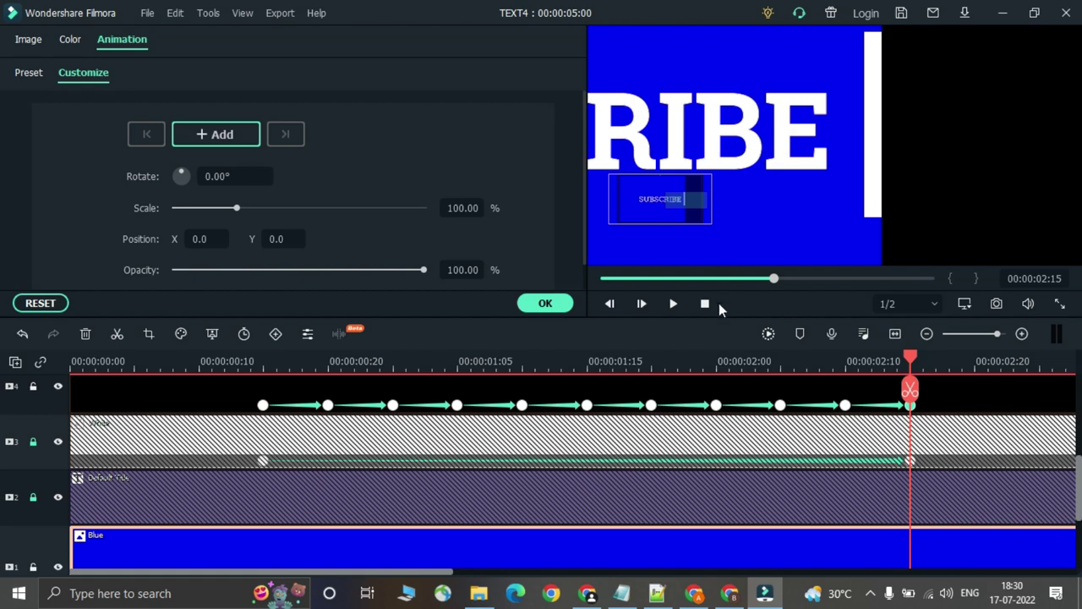
Set the preview zoom level back to Fit to view the whole frame
left_click(968, 305)
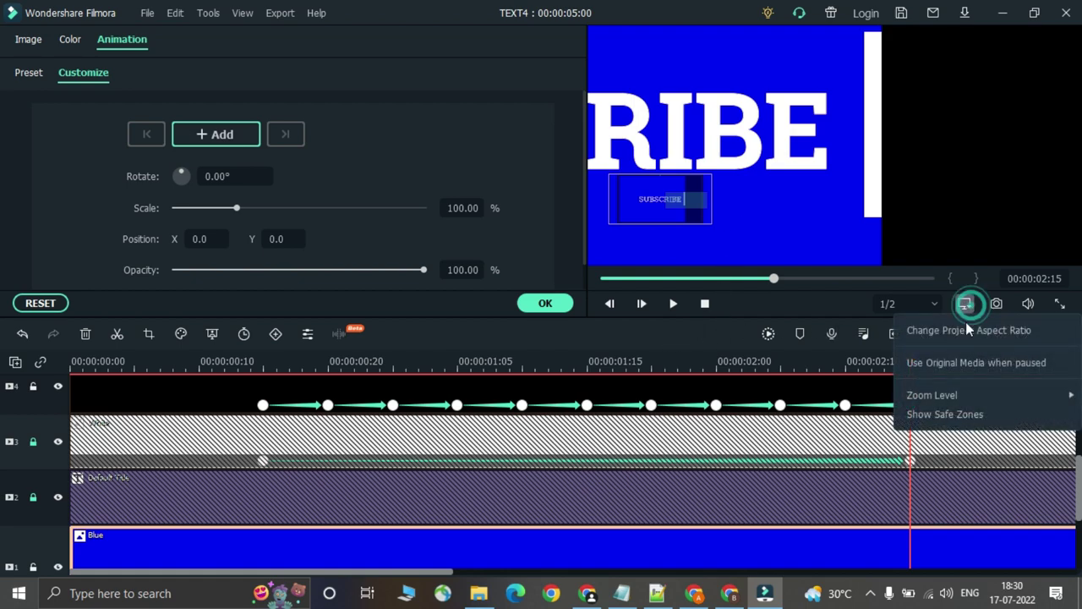
mouse_move(950, 395)
left_click(818, 406)
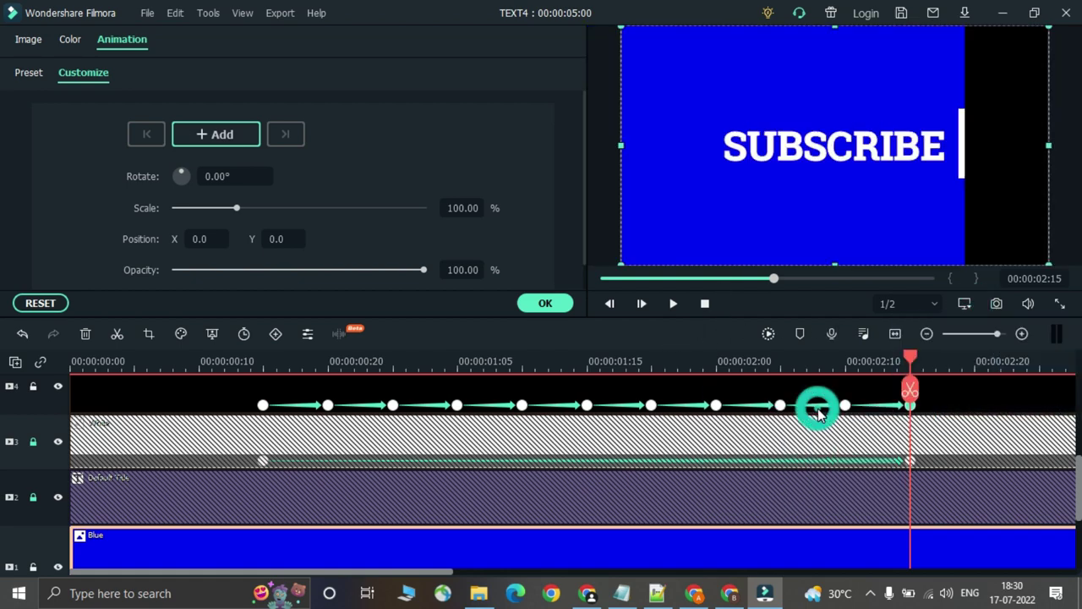